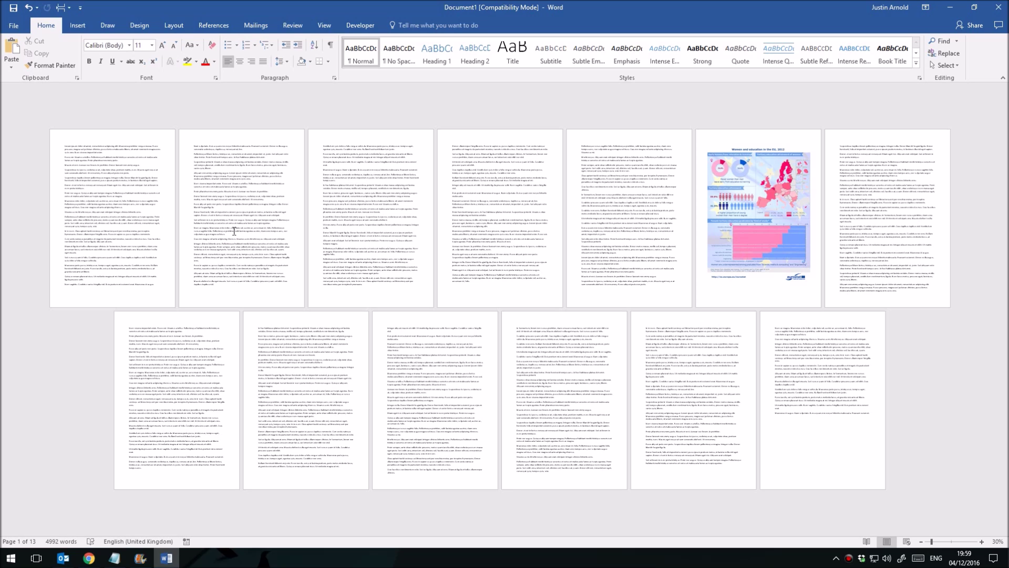
Insert Plain Number 2 centred page numbers in the footer, then close footer editing
{"action": "left_click", "coordinate": [101, 250]}
{"action": "scroll", "coordinate": [101, 250], "scroll_direction": "up", "scroll_amount": 5}
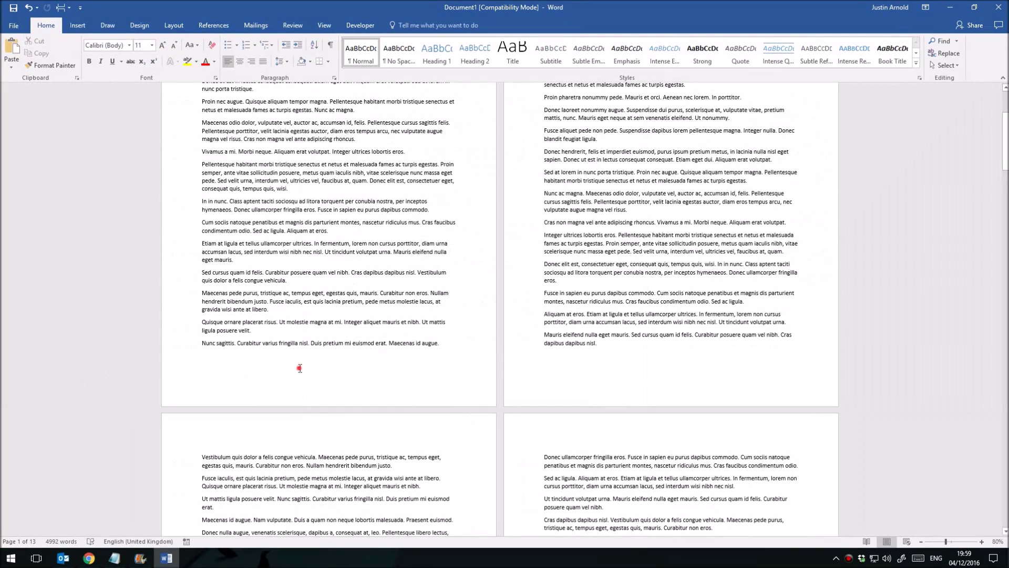
{"action": "double_click", "coordinate": [332, 377]}
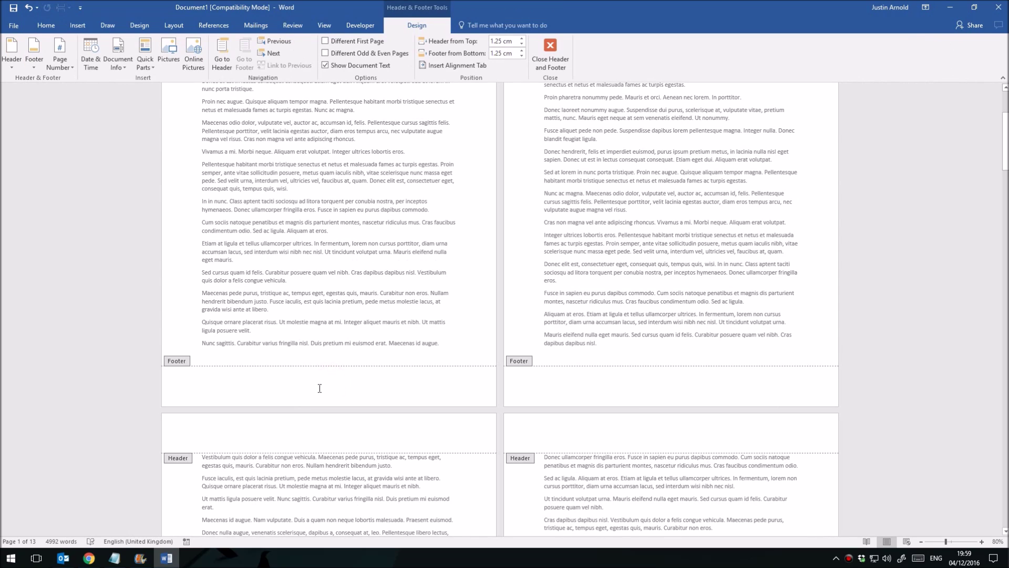
{"action": "left_click", "coordinate": [59, 62]}
{"action": "mouse_move", "coordinate": [92, 92]}
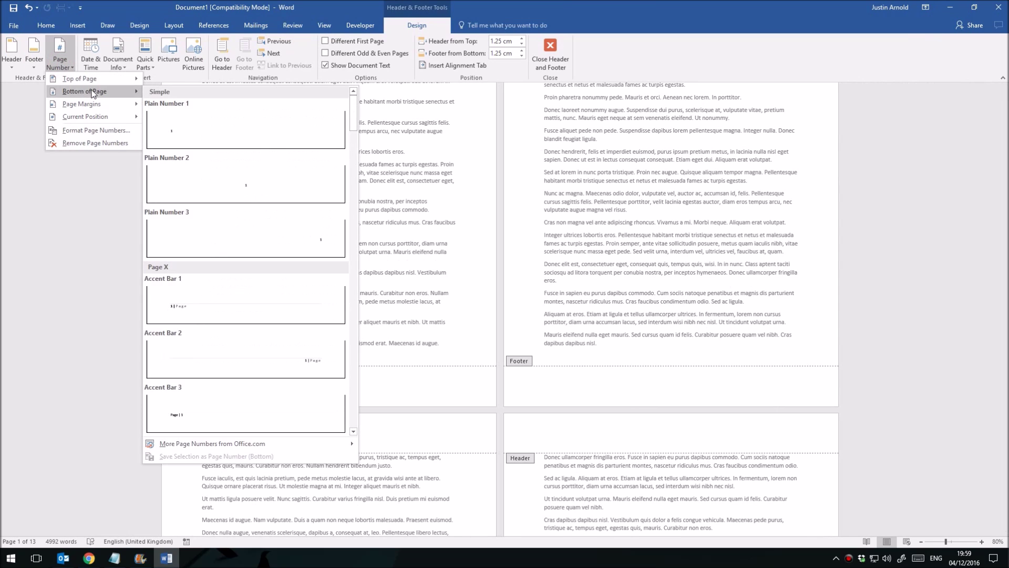
{"action": "left_click", "coordinate": [242, 175]}
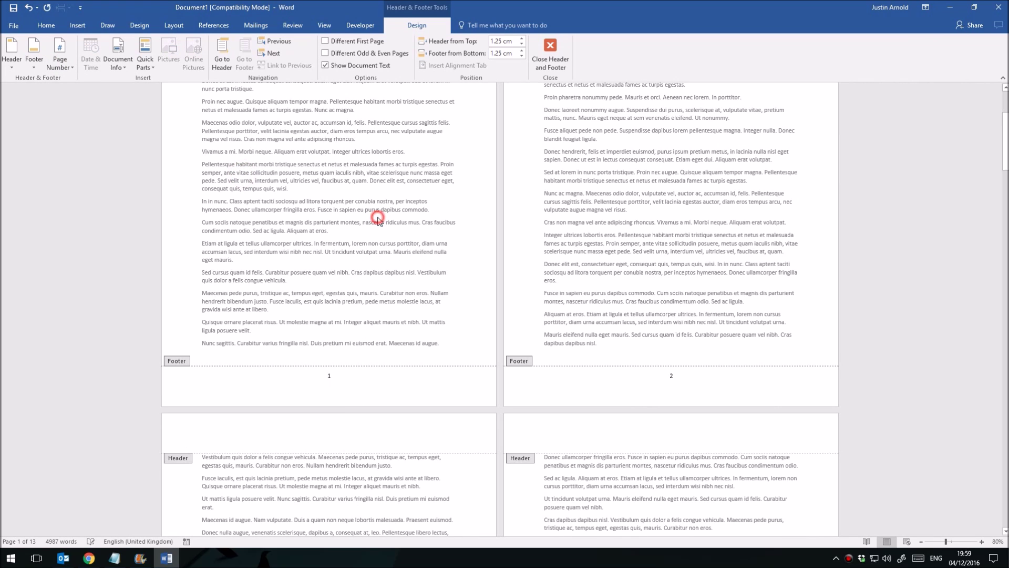
{"action": "left_click", "coordinate": [554, 51]}
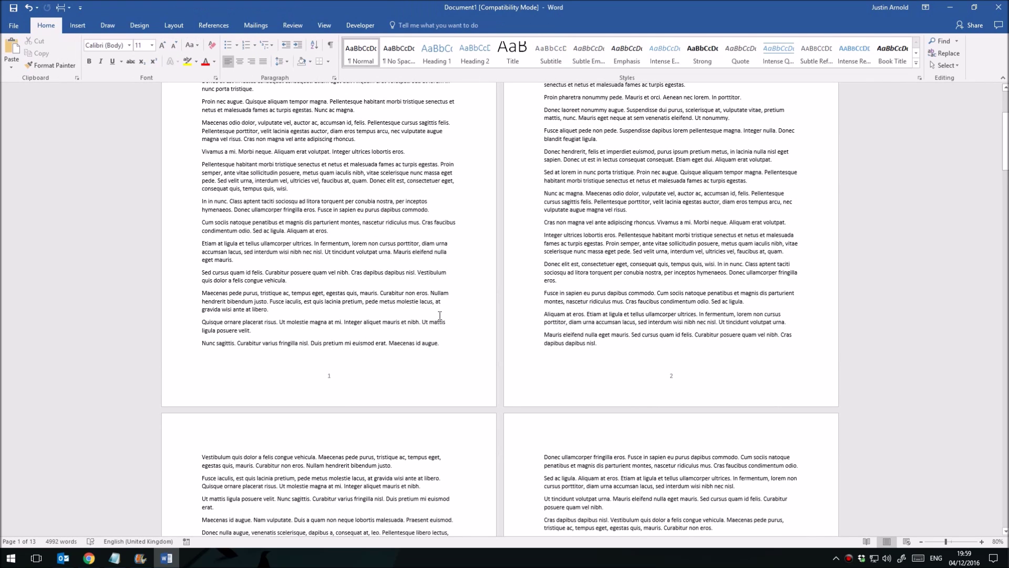
Scroll down to pages 5 and 6, placing the caret on page 6 below the eurostat link
{"action": "scroll", "coordinate": [454, 306], "scroll_direction": "down", "scroll_amount": 3}
{"action": "scroll", "coordinate": [469, 301], "scroll_direction": "down", "scroll_amount": 6}
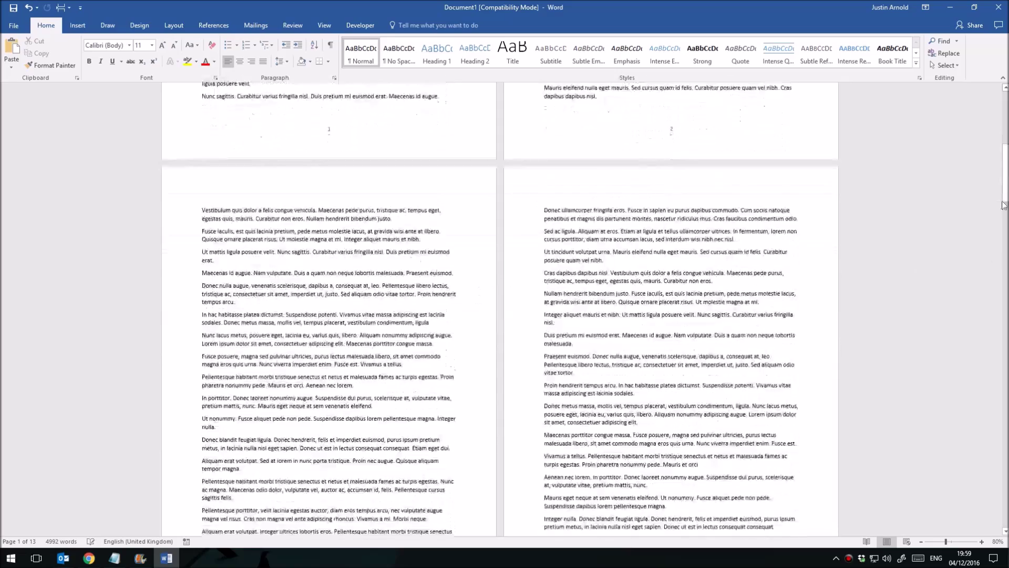
{"action": "left_click_drag", "start_coordinate": [1006, 173], "coordinate": [1006, 294]}
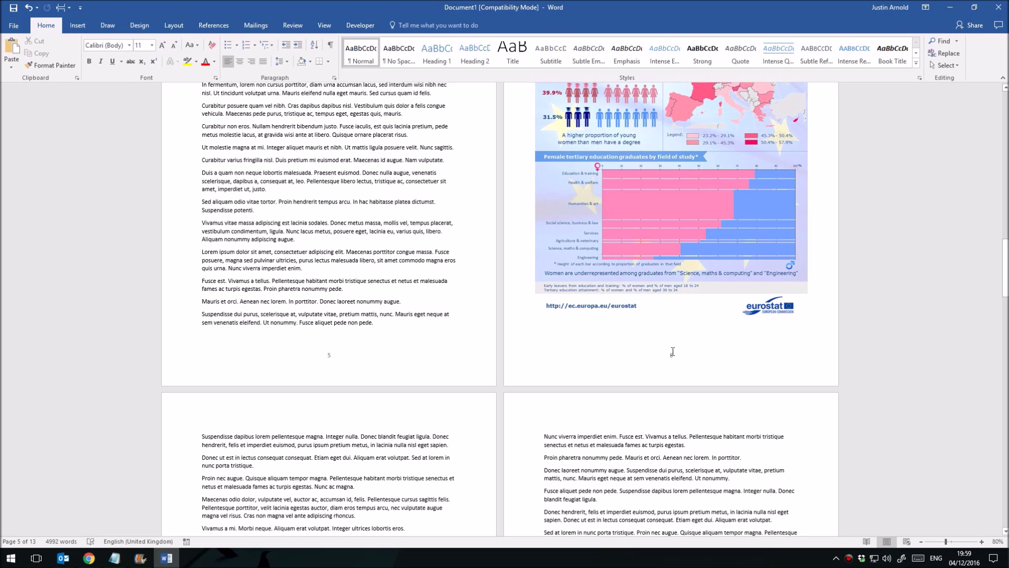
{"action": "left_click", "coordinate": [672, 355]}
Open page 6's footer and use Edit Field to reveal the PAGE field code behind its number
{"action": "double_click", "coordinate": [672, 356]}
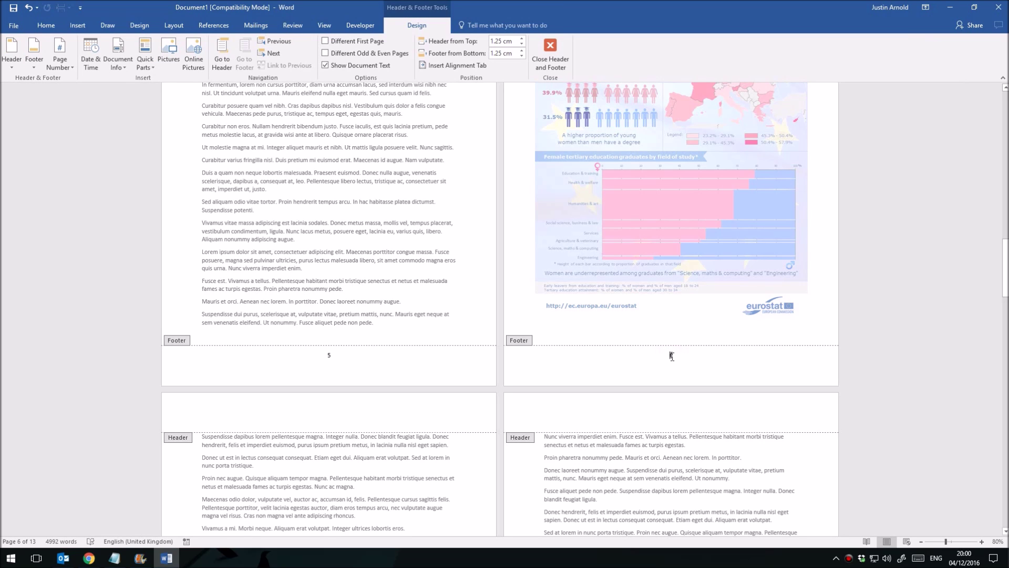
{"action": "right_click", "coordinate": [672, 356]}
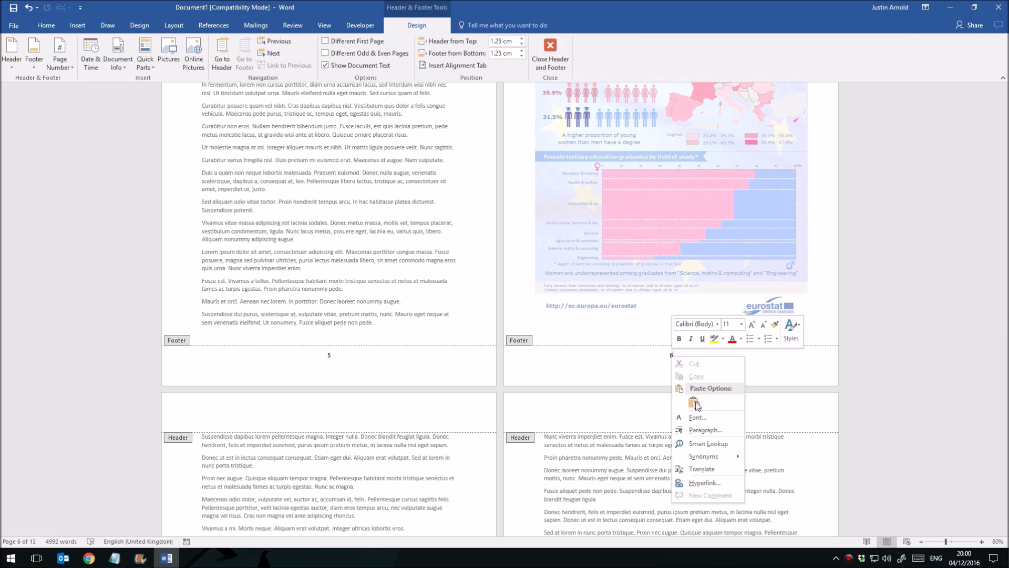
{"action": "left_click", "coordinate": [771, 377]}
{"action": "double_click", "coordinate": [671, 355]}
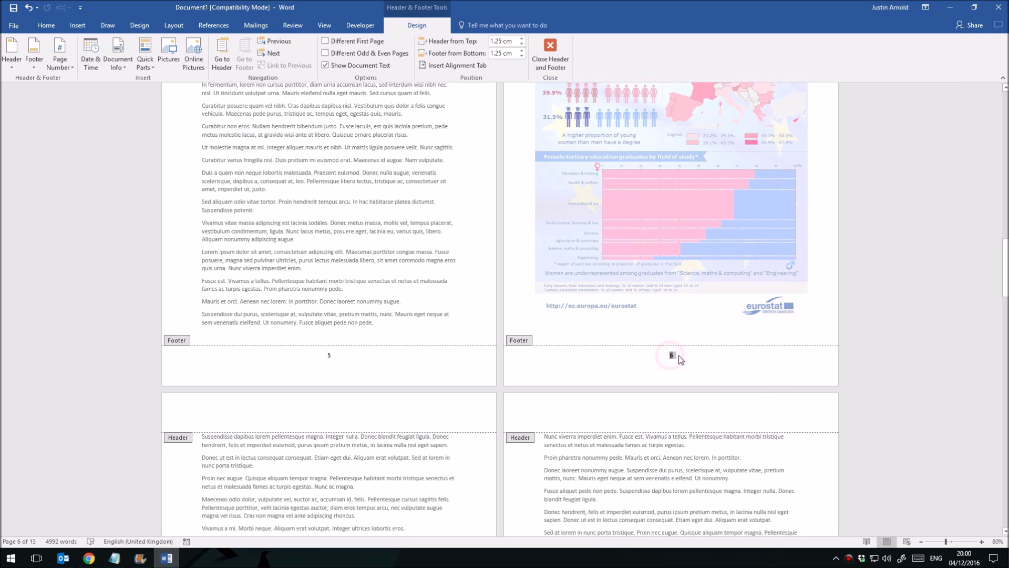
{"action": "right_click", "coordinate": [672, 357]}
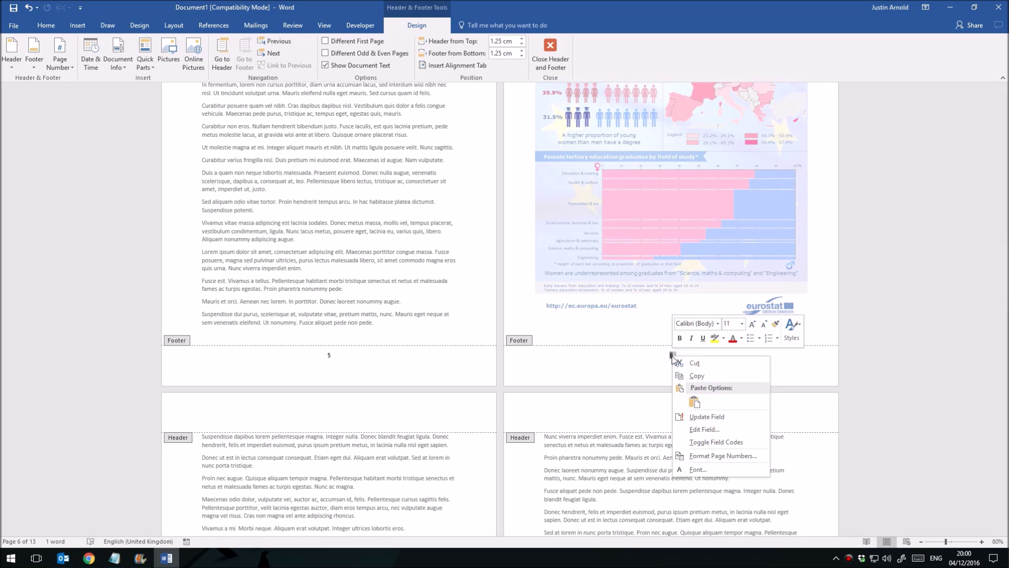
{"action": "left_click", "coordinate": [704, 429]}
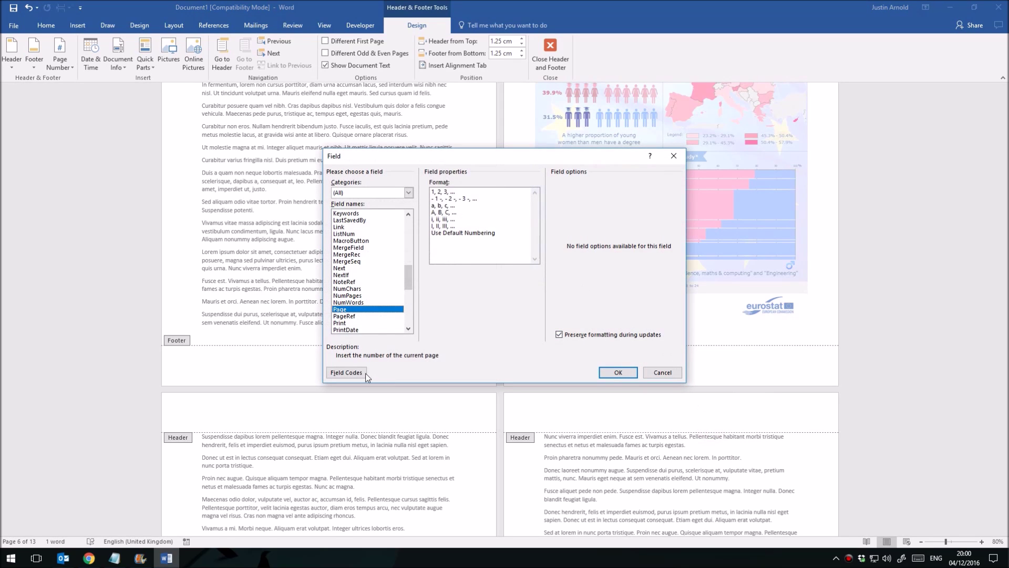
{"action": "left_click", "coordinate": [362, 372]}
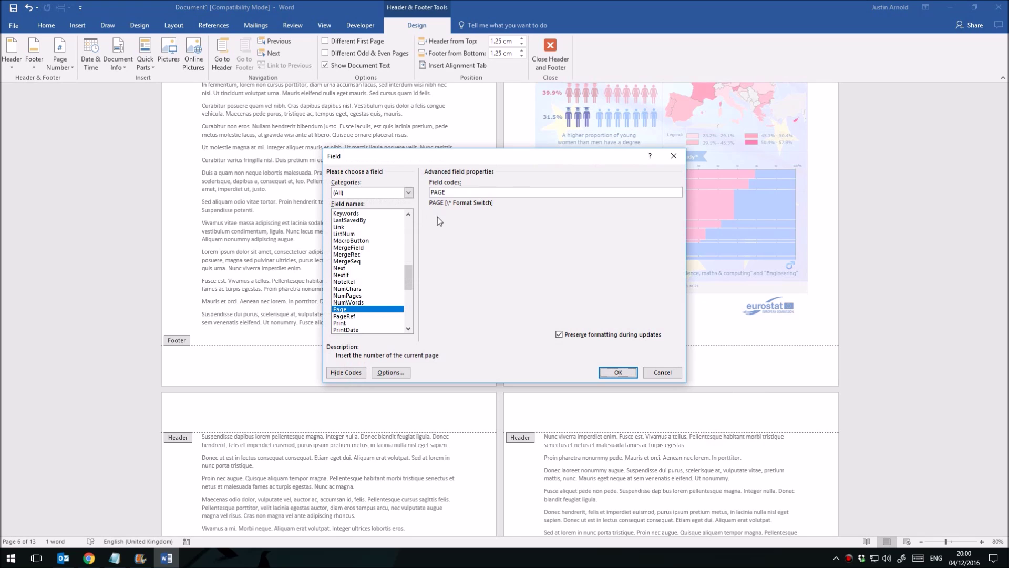
{"action": "left_click", "coordinate": [660, 374]}
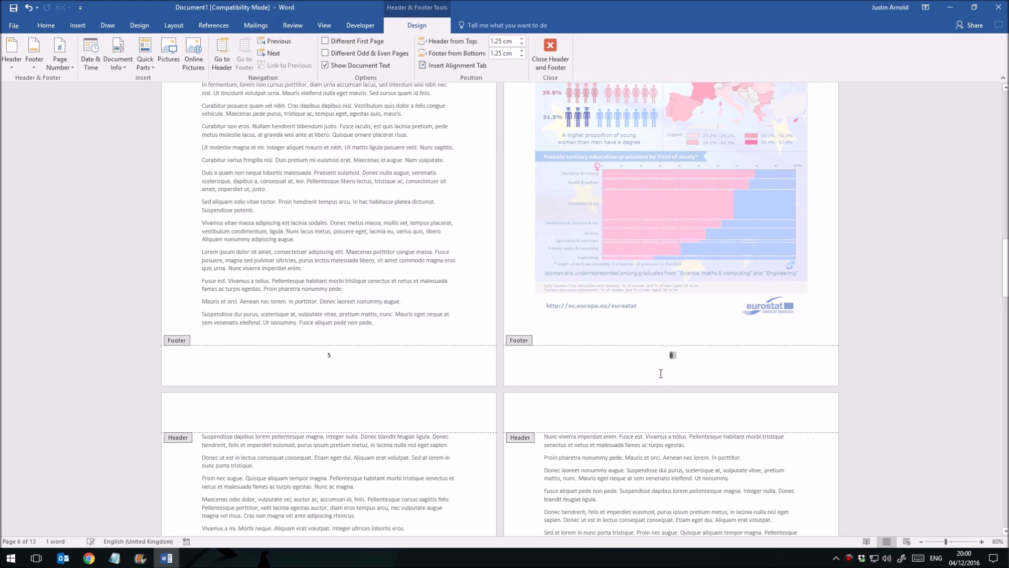
{"action": "left_click", "coordinate": [690, 358]}
Delete the footer's page number 6 and insert empty field braces in its place with Ctrl+F9
{"action": "left_click_drag", "start_coordinate": [690, 358], "coordinate": [609, 357]}
{"action": "key", "text": "Delete"}
{"action": "key", "text": "ctrl+F9"}
{"action": "scroll", "coordinate": [685, 372], "scroll_direction": "up", "scroll_amount": 2}
{"action": "scroll", "coordinate": [714, 363], "scroll_direction": "up", "scroll_amount": 5}
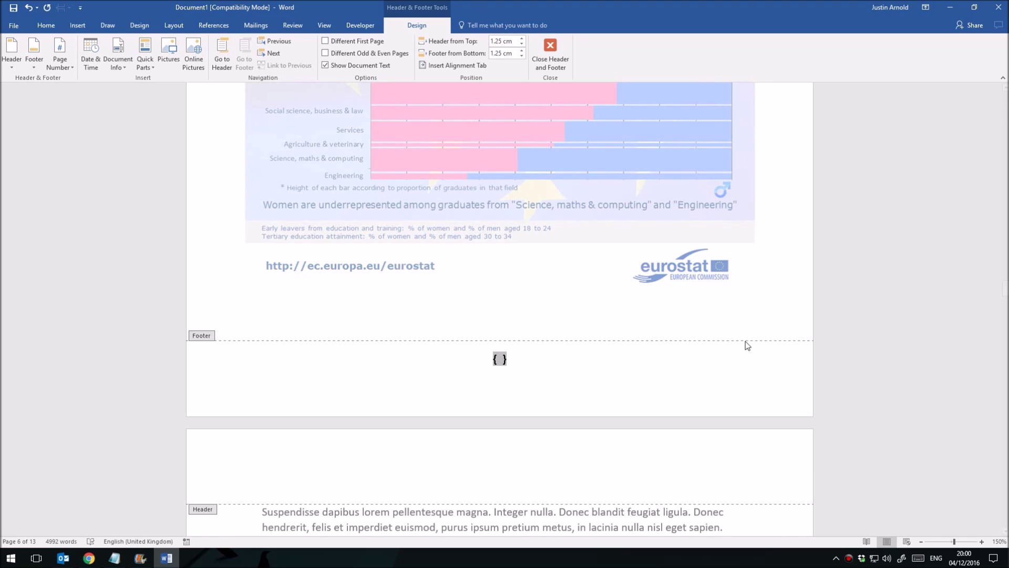
{"action": "type", "text": "PAGE"}
{"action": "key", "text": "BackSpace"}
{"action": "key", "text": "BackSpace"}
{"action": "key", "text": "BackSpace"}
{"action": "key", "text": "BackSpace"}
Build the field code { IF { PAGE } <>"6" { PAGE } } using nested Ctrl+F9 fields
{"action": "type", "text": "IF"}
{"action": "key", "text": "ctrl+F9"}
{"action": "type", "text": "PAGE }"}
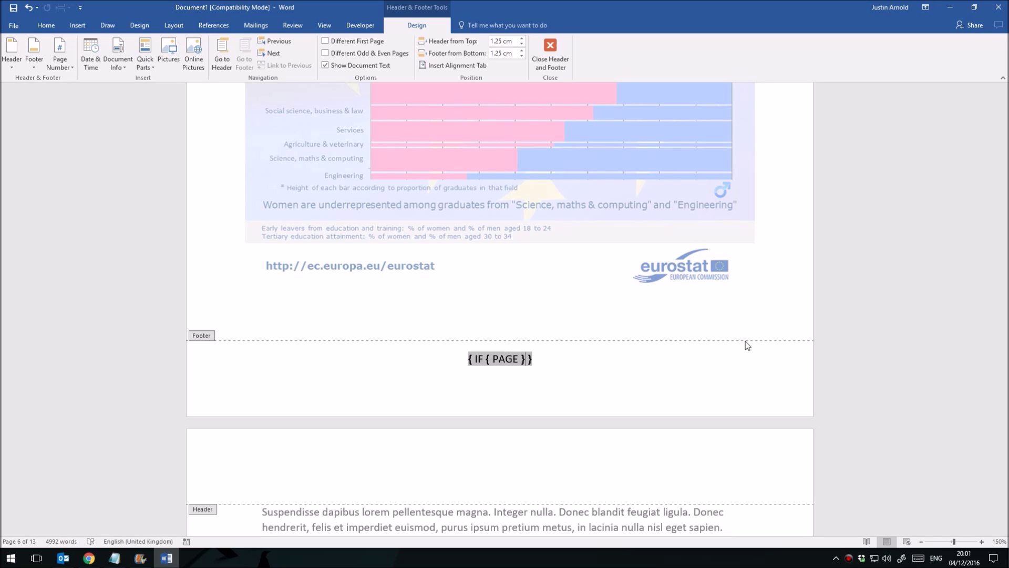
{"action": "type", "text": "<>"}
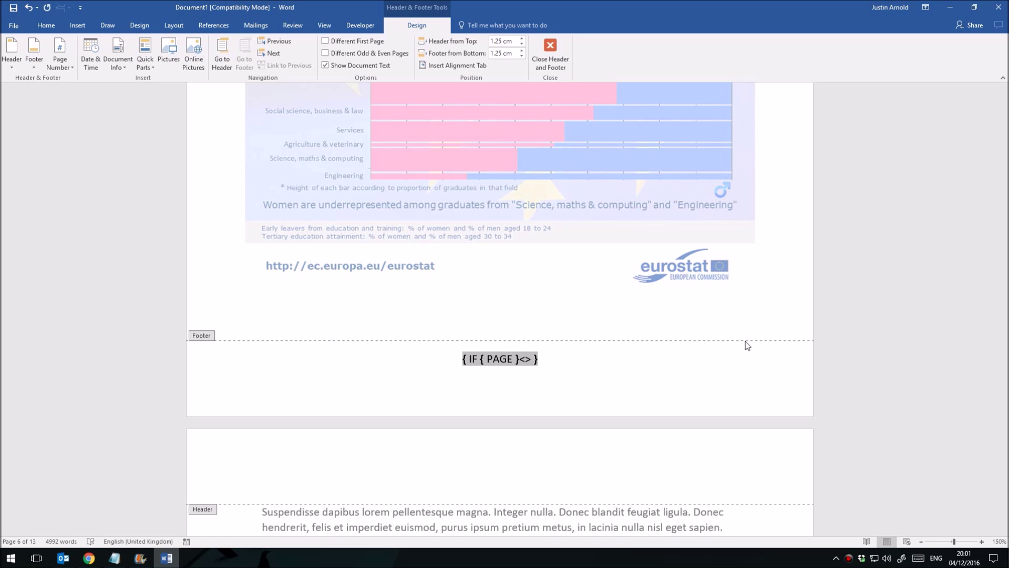
{"action": "type", "text": "\"6\""}
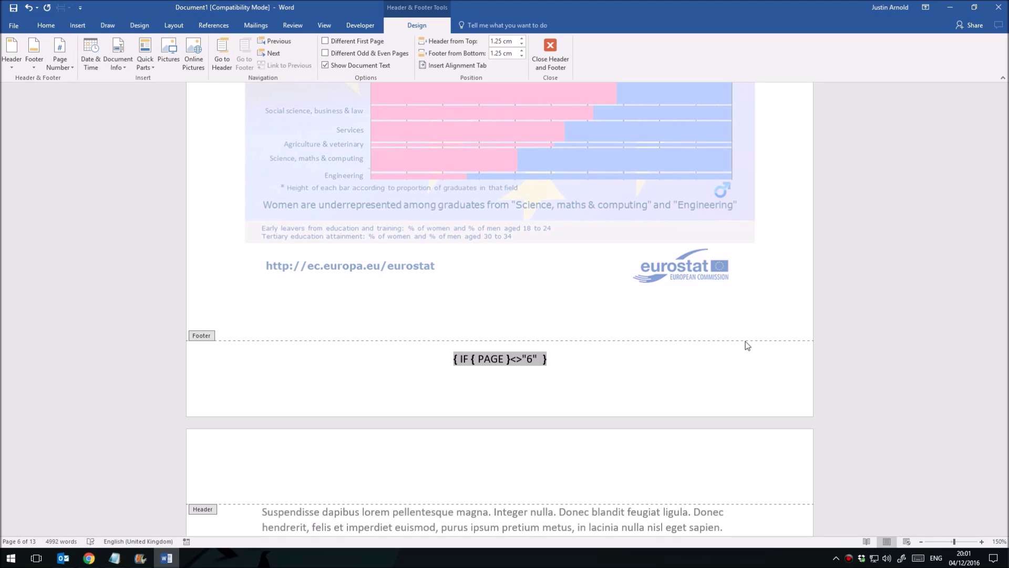
{"action": "key", "text": "ctrl+F9"}
{"action": "type", "text": "PAGE"}
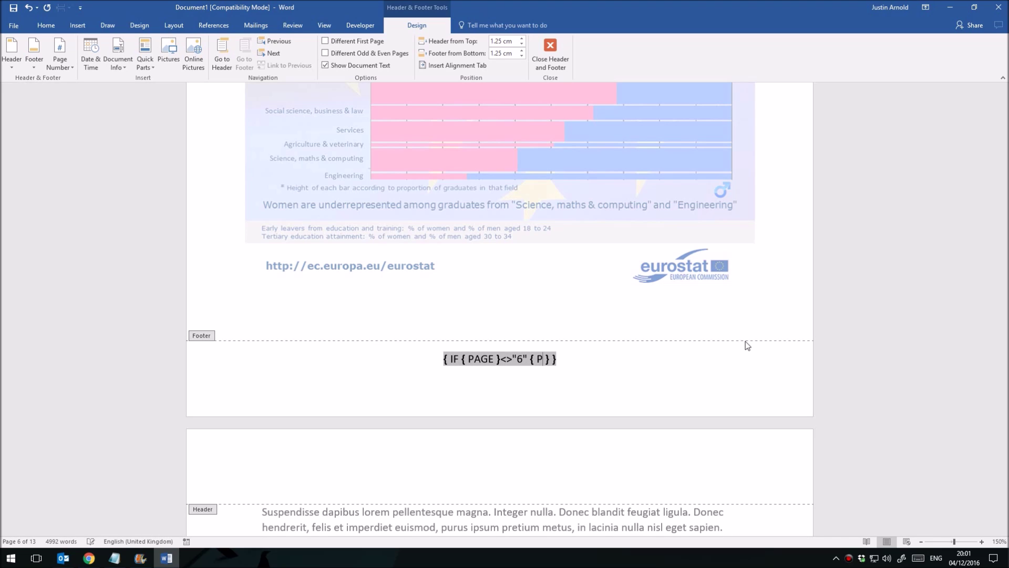
Step out of the field code, leaving the insertion point after the finished field
{"action": "left_click", "coordinate": [595, 362]}
{"action": "left_click", "coordinate": [493, 360]}
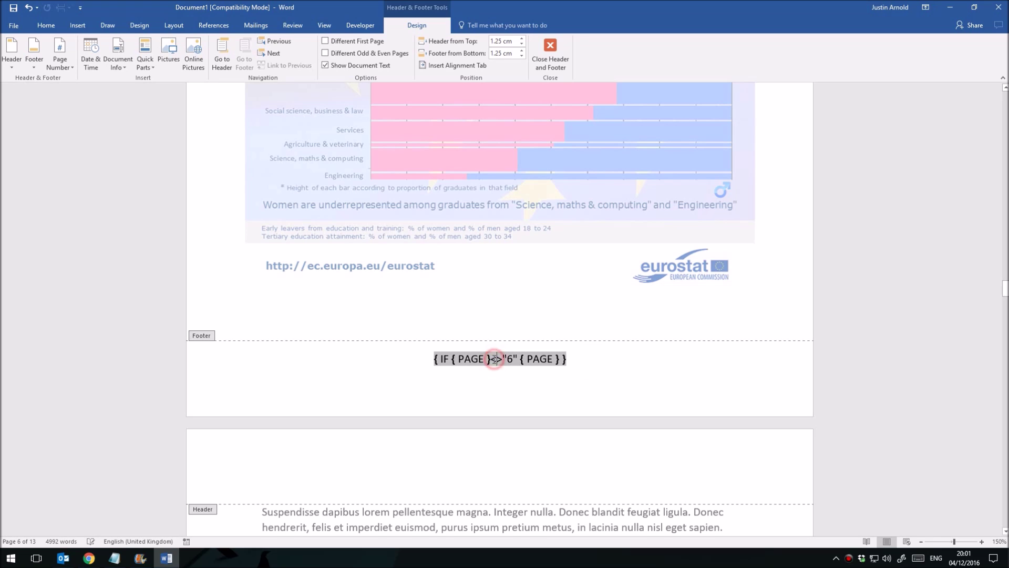
{"action": "left_click", "coordinate": [592, 360]}
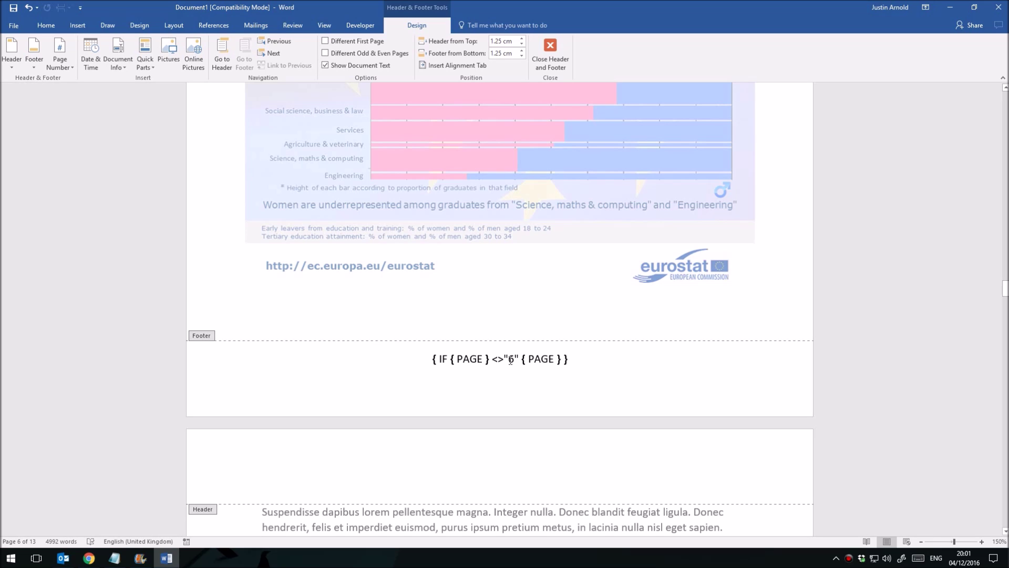
{"action": "left_click", "coordinate": [572, 358]}
Close the footer editing area and scroll down to view the footers of pages 5 and 6
{"action": "left_click", "coordinate": [550, 53]}
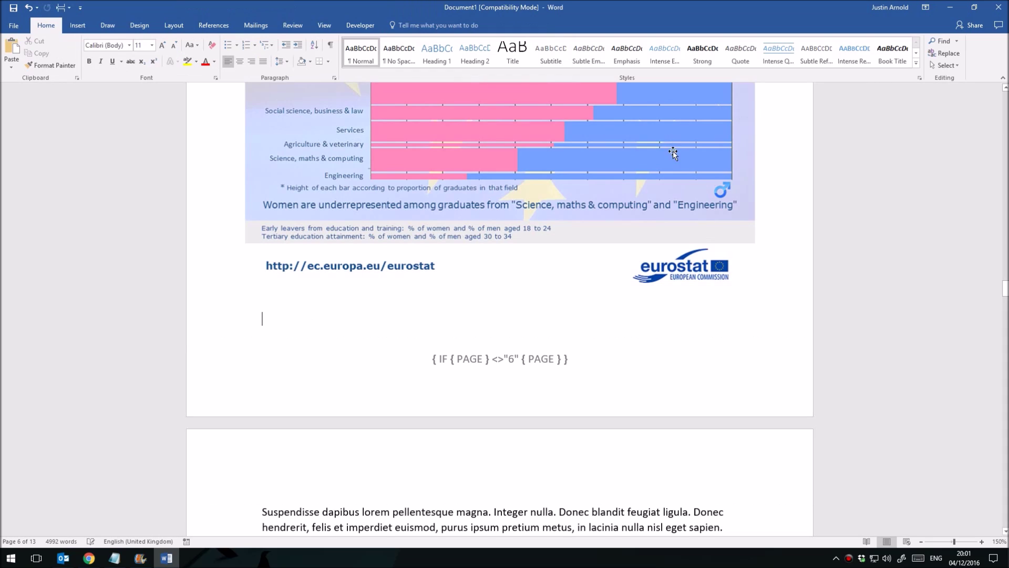
{"action": "scroll", "coordinate": [723, 311], "scroll_direction": "down", "scroll_amount": 4, "text": "ctrl"}
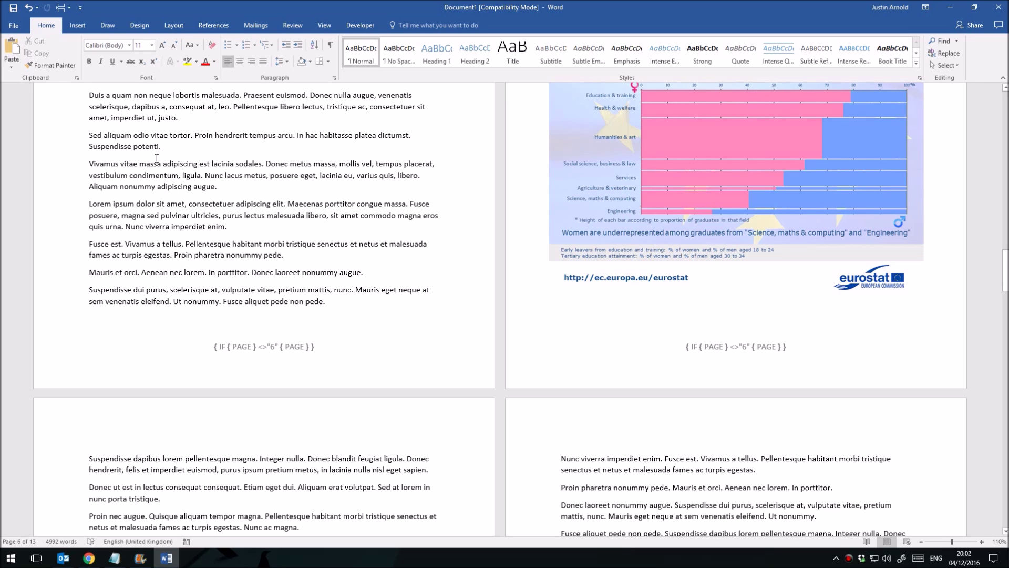
Page through the print preview from page 1 to pages 7–8, then return to the document
{"action": "left_click", "coordinate": [12, 26]}
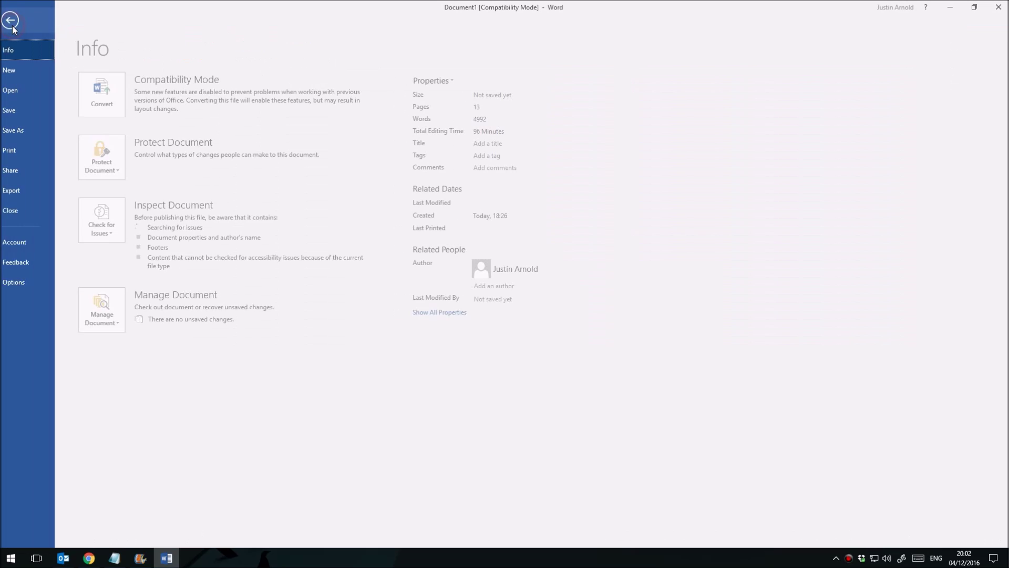
{"action": "left_click", "coordinate": [24, 149]}
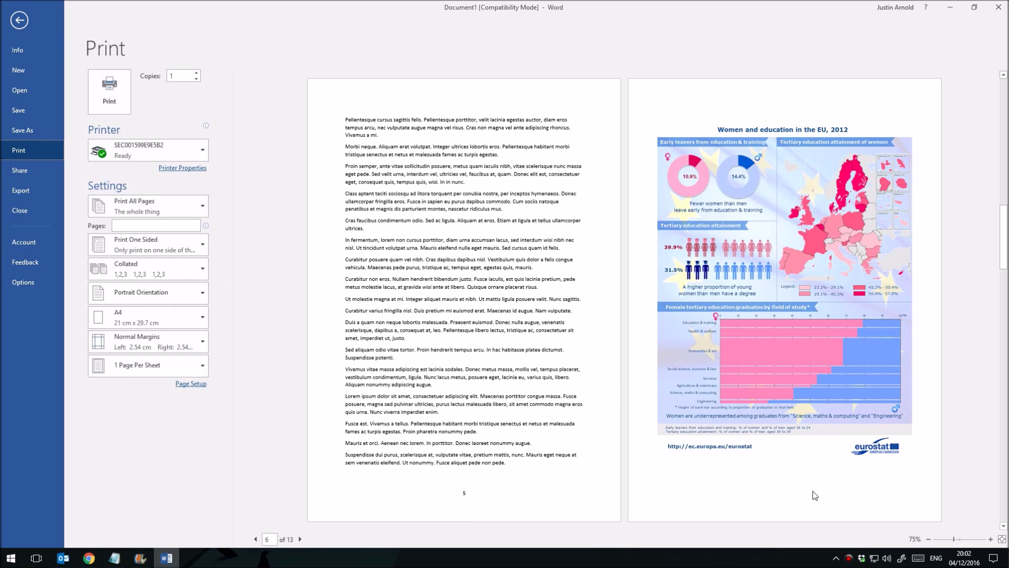
{"action": "left_click_drag", "start_coordinate": [1003, 233], "coordinate": [1004, 121]}
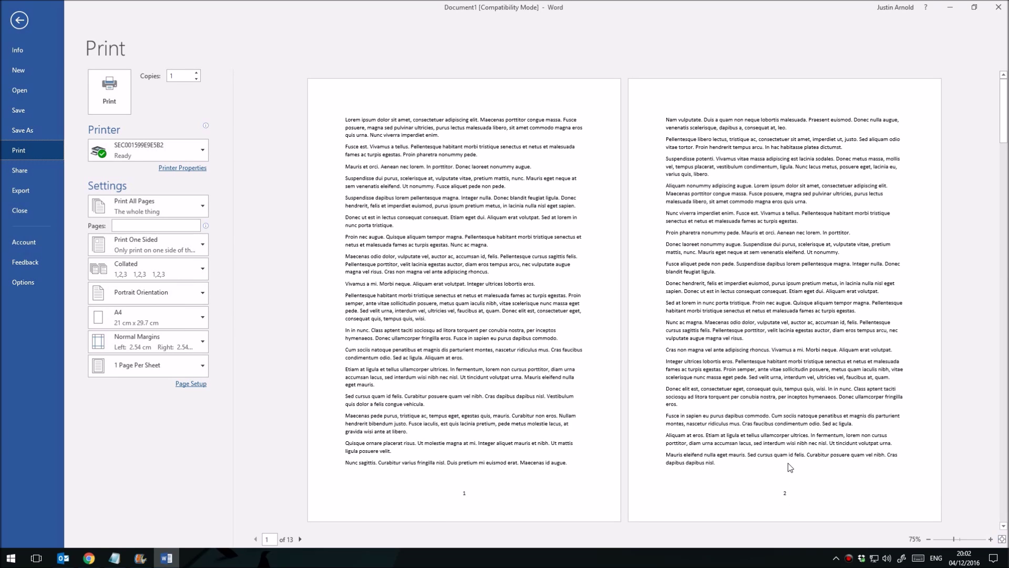
{"action": "scroll", "coordinate": [787, 463], "scroll_direction": "down", "scroll_amount": 2}
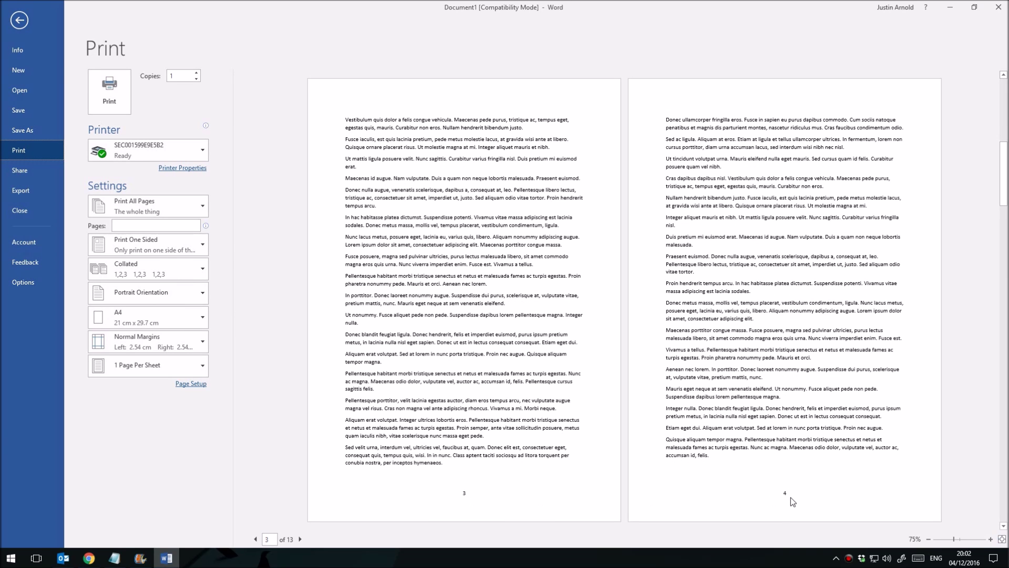
{"action": "scroll", "coordinate": [781, 477], "scroll_direction": "down", "scroll_amount": 1}
{"action": "scroll", "coordinate": [539, 491], "scroll_direction": "down", "scroll_amount": 1}
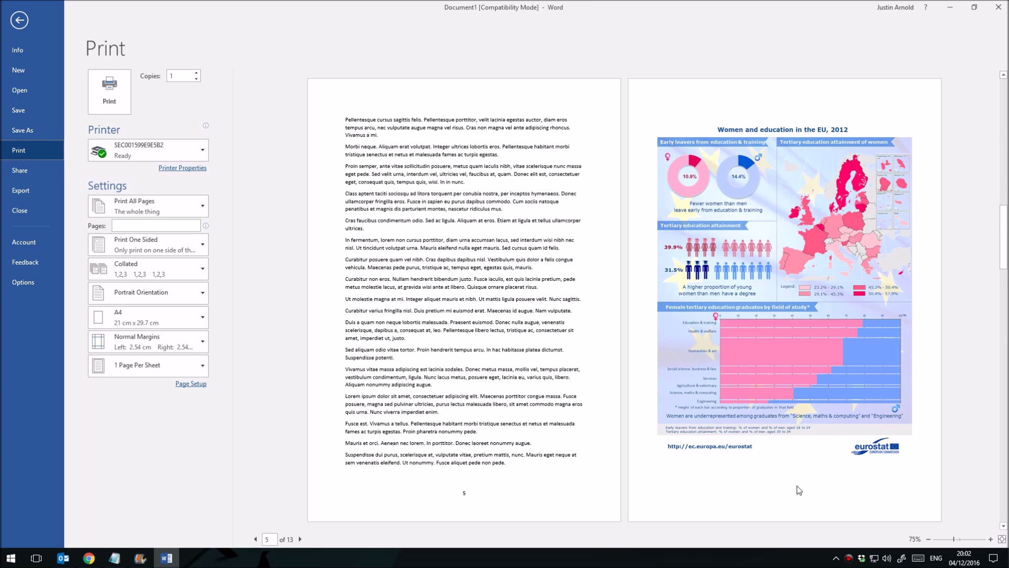
{"action": "scroll", "coordinate": [797, 484], "scroll_direction": "down", "scroll_amount": 1}
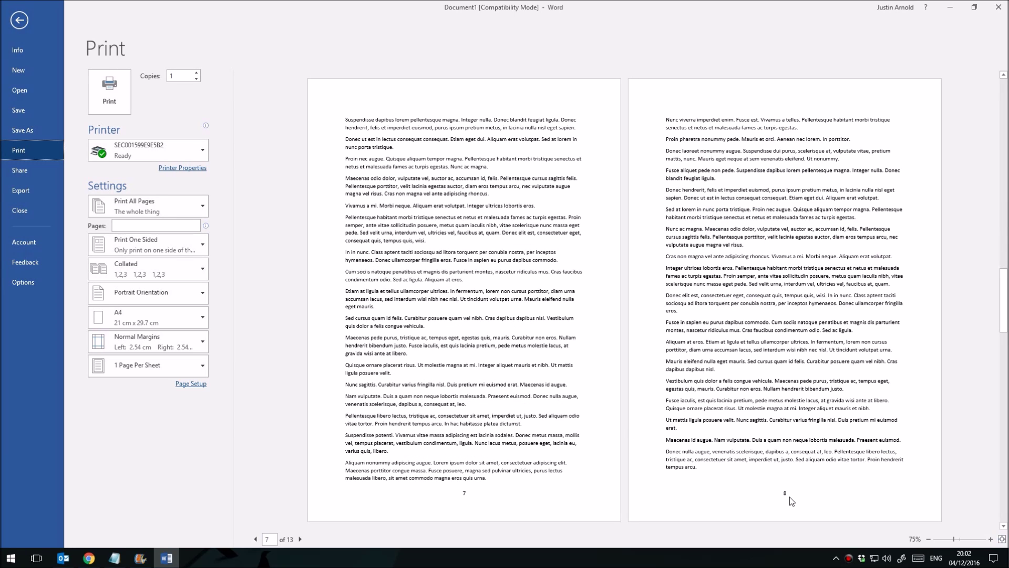
{"action": "left_click", "coordinate": [19, 20]}
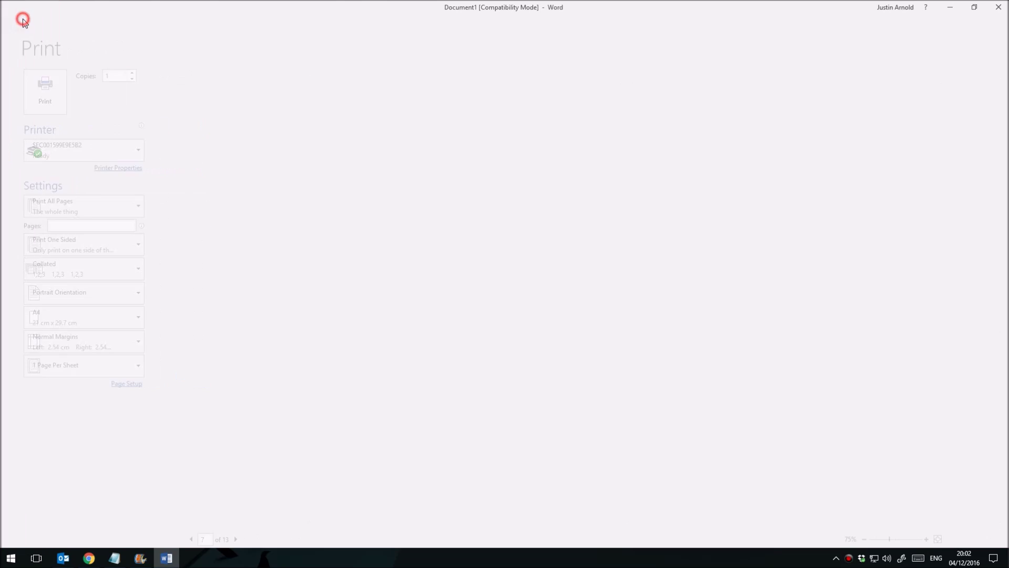
{"action": "left_click", "coordinate": [301, 308]}
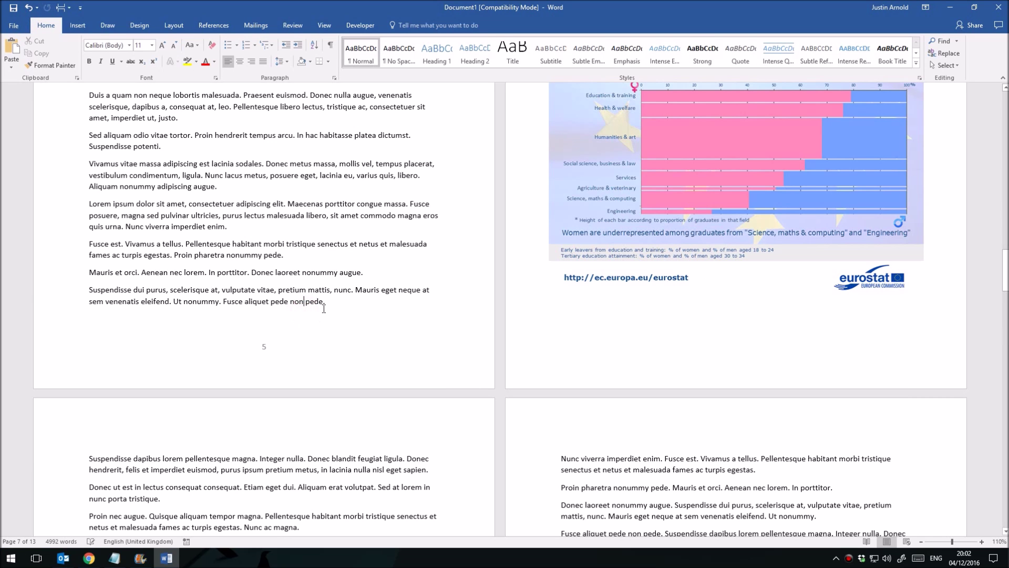
Scroll down to pages 7 and 8 to check their footers read 7 and 8
{"action": "scroll", "coordinate": [331, 290], "scroll_direction": "down", "scroll_amount": 3}
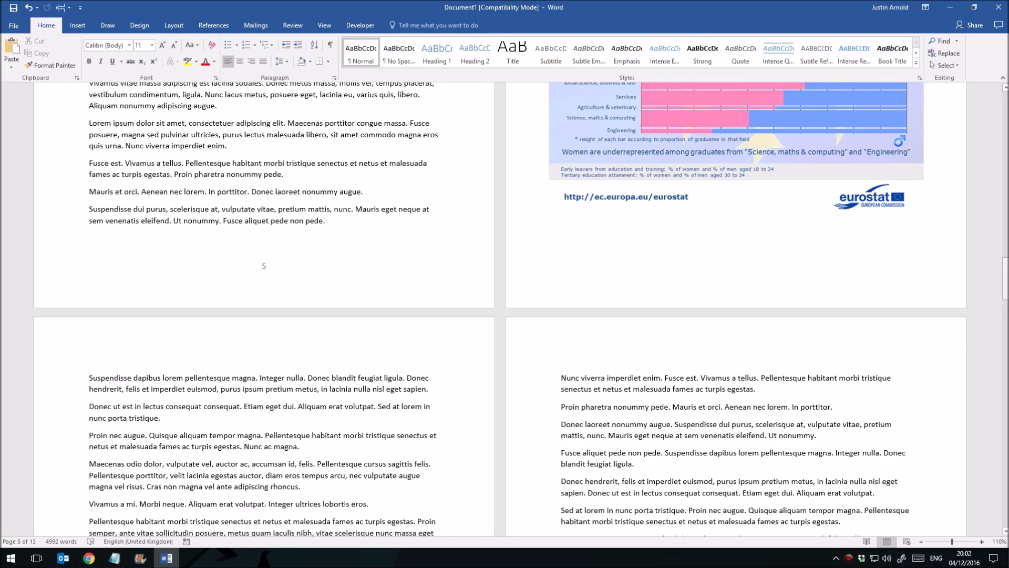
{"action": "left_click_drag", "start_coordinate": [1004, 279], "coordinate": [1004, 334]}
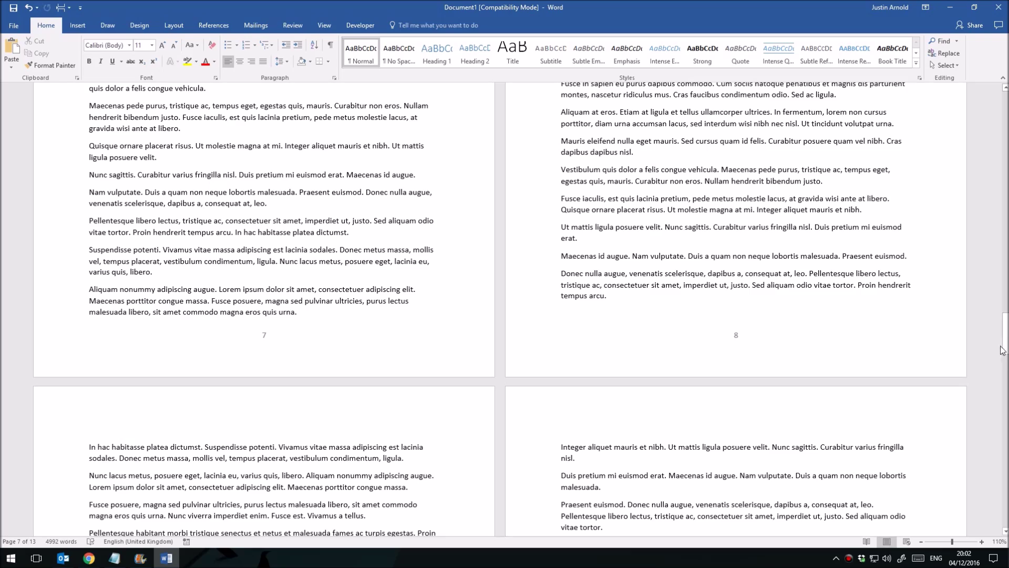
Scroll back up to show page 5 numbered and page 6's footer blank
{"action": "left_click_drag", "start_coordinate": [1004, 337], "coordinate": [1001, 284]}
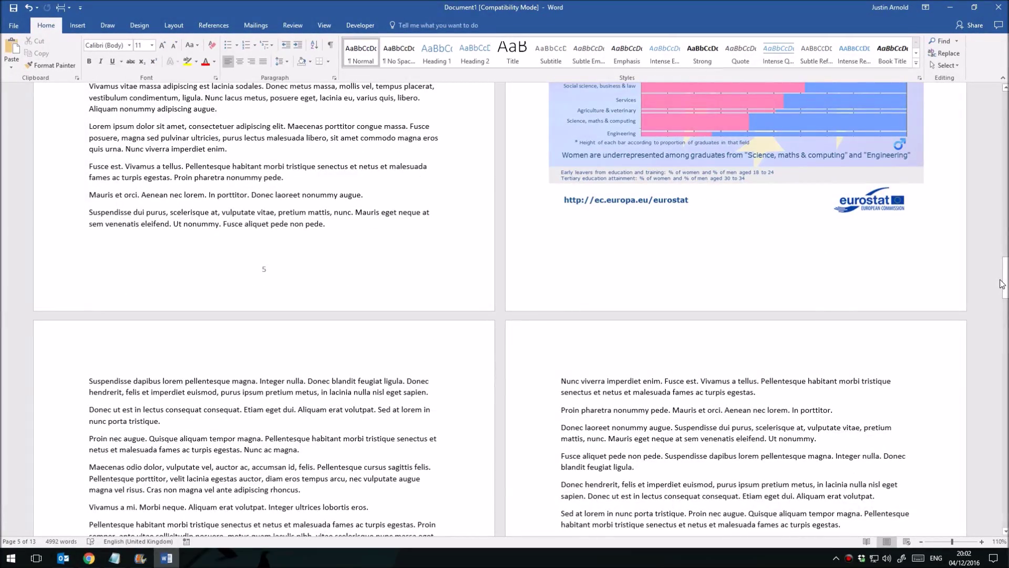